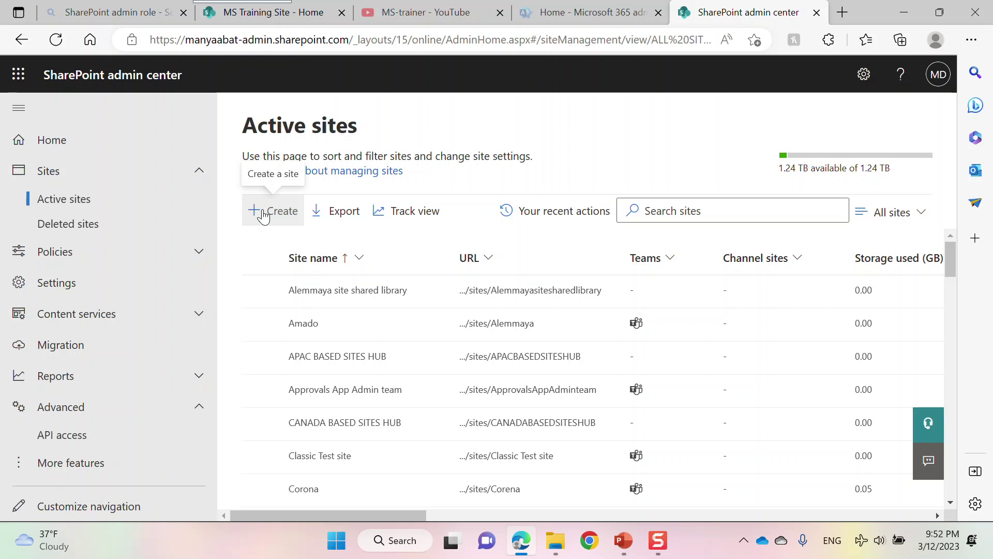
Open the organization-level Sharing policy and view its external sharing levels for SharePoint and OneDrive.
click(198, 259)
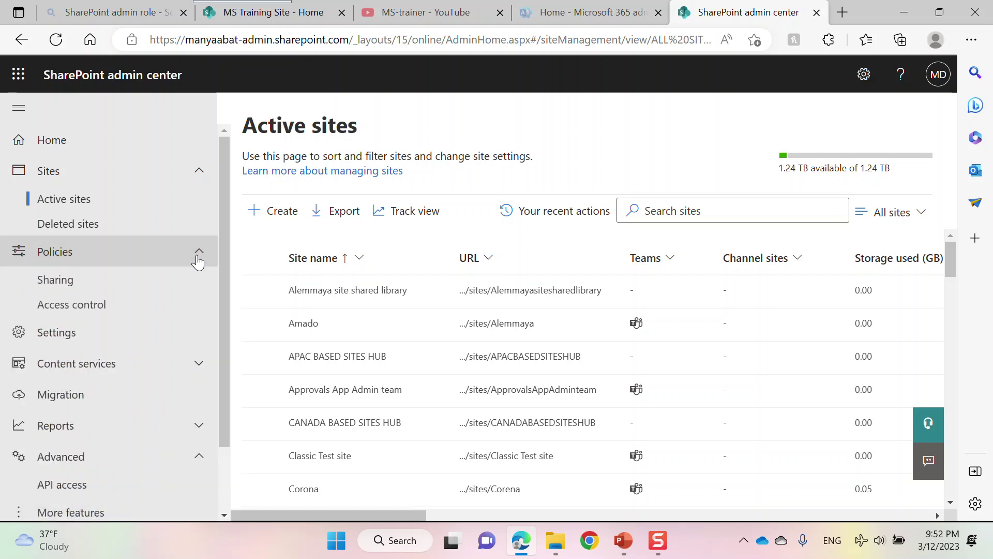
click(61, 289)
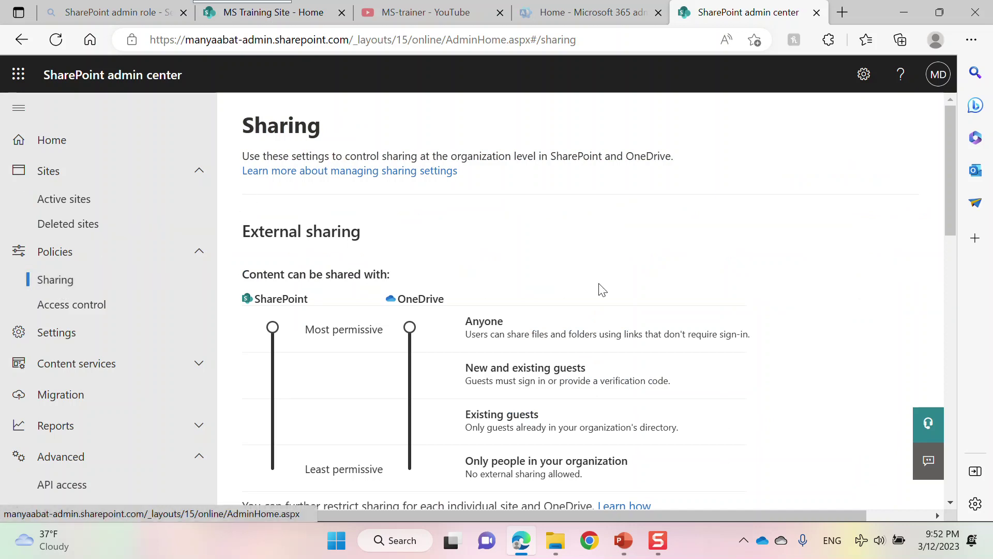
mouse_move(946, 178)
mouse_down()
mouse_move(950, 200)
mouse_move(947, 189)
mouse_up()
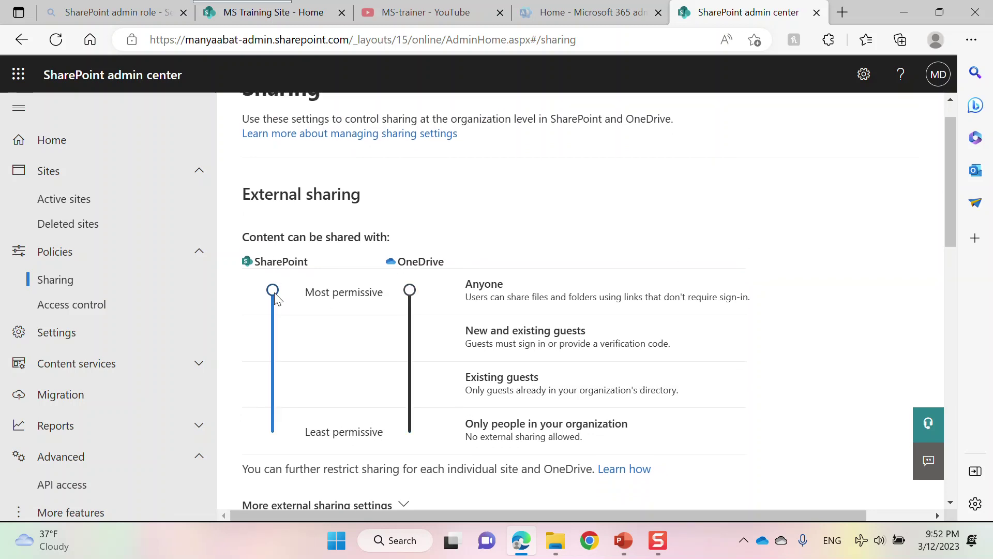
Restrict SharePoint external sharing to Existing guests and further to Only people in your organization.
drag(275, 293, 274, 389)
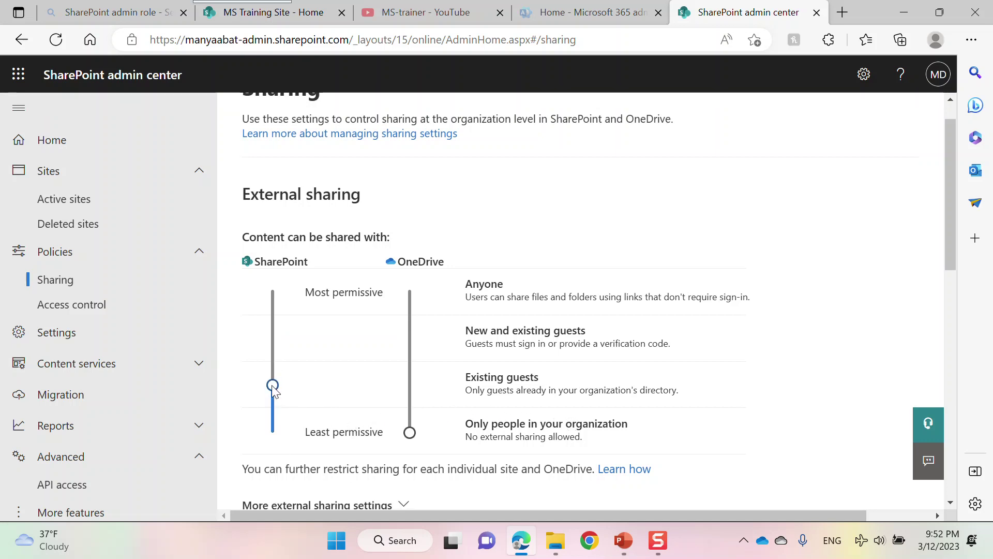
drag(271, 394, 273, 432)
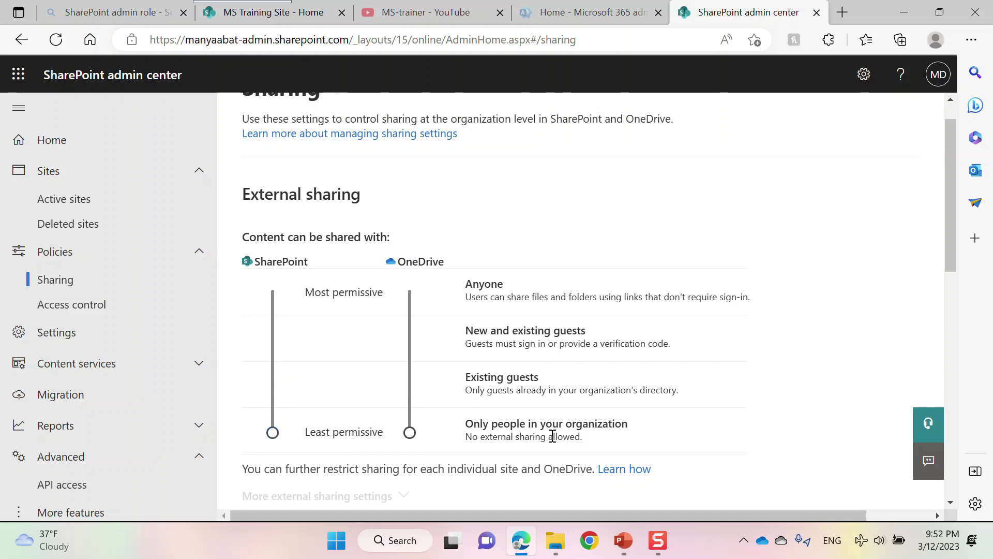
drag(466, 436, 589, 444)
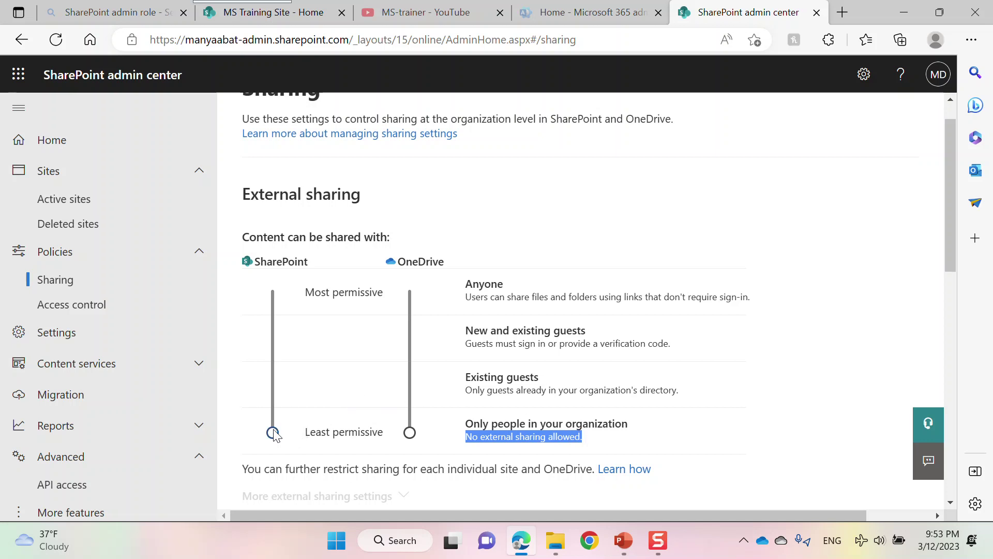
Raise SharePoint and OneDrive external sharing level by level, through Existing guests and New and existing guests, up to Anyone.
drag(273, 433, 294, 405)
drag(412, 436, 417, 399)
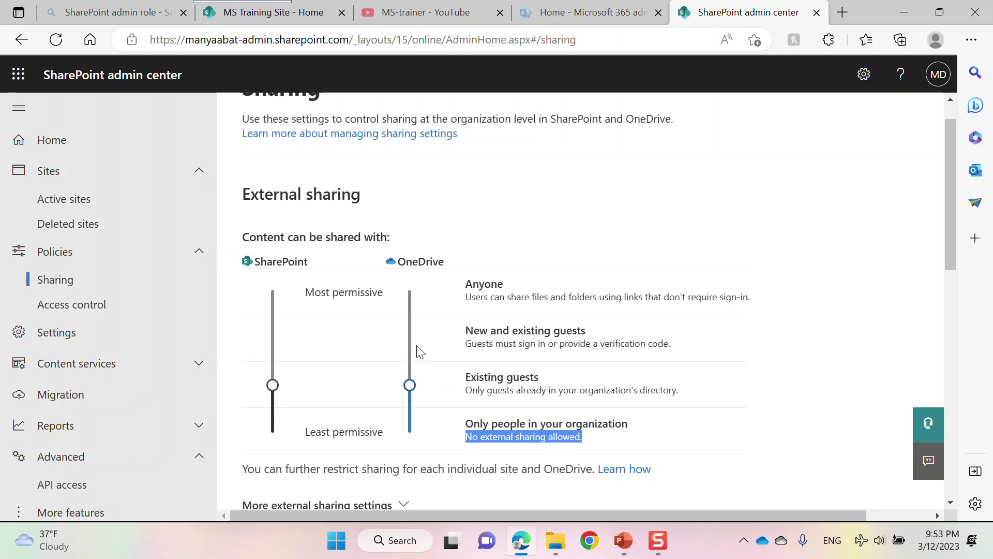
drag(273, 387, 271, 337)
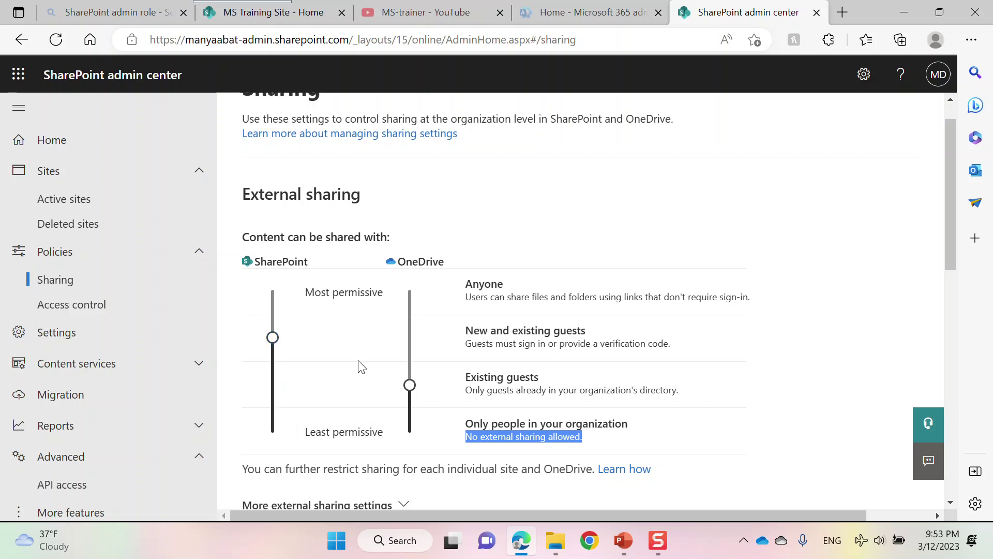
drag(410, 386, 410, 337)
drag(273, 338, 273, 291)
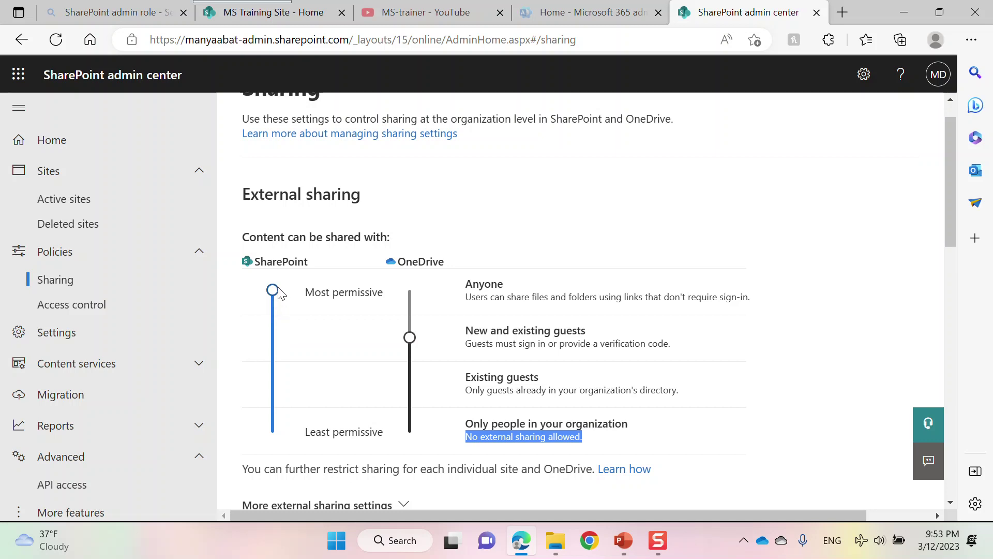
drag(409, 337, 414, 308)
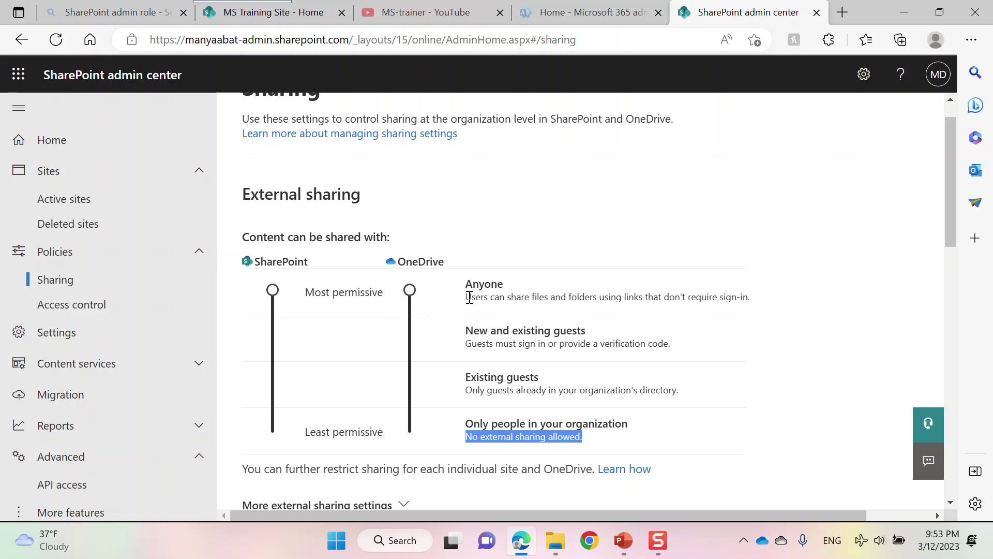
Set external sharing for both OneDrive and SharePoint to New and existing guests.
click(411, 335)
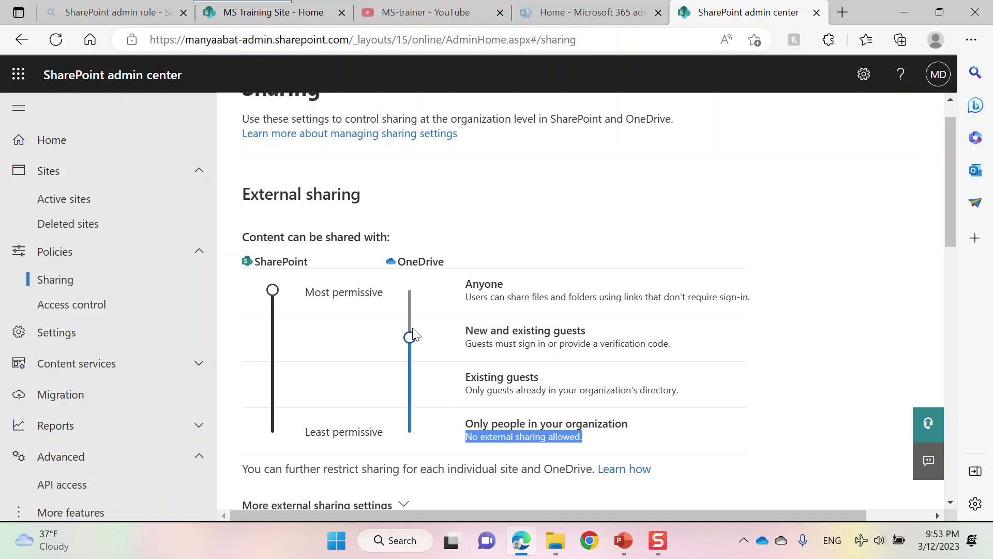
click(273, 313)
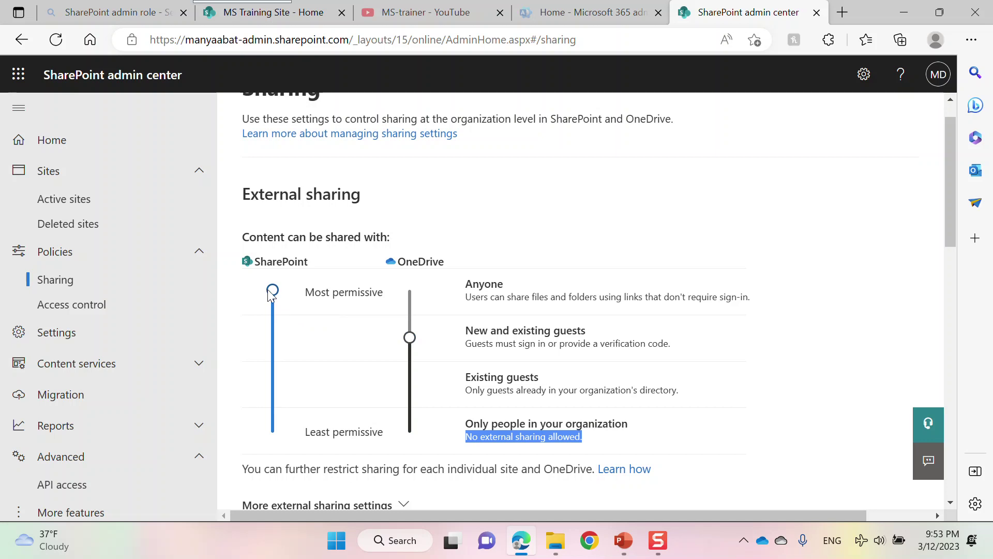
drag(270, 291, 272, 322)
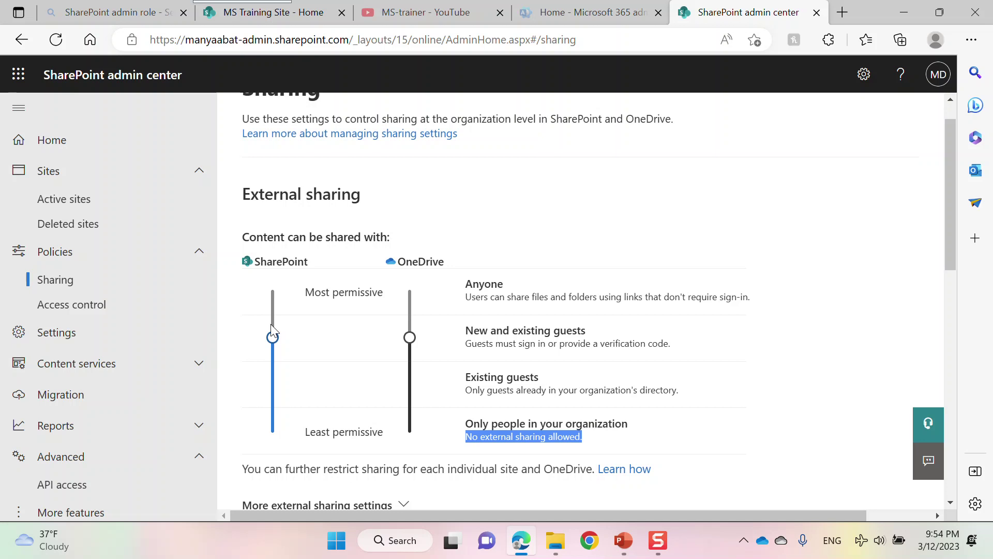
View the Access control policy options and collapse the Policies group in the navigation.
click(81, 313)
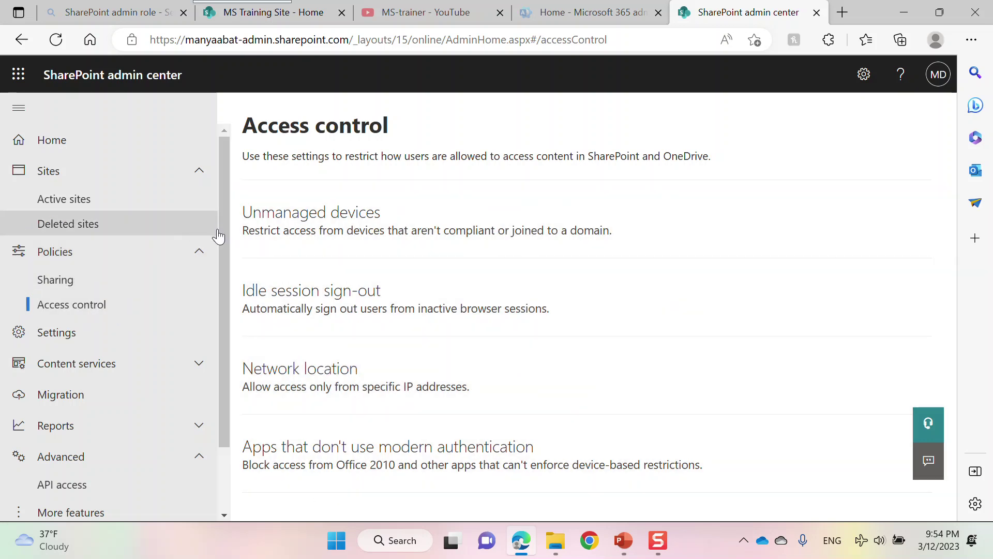
click(200, 254)
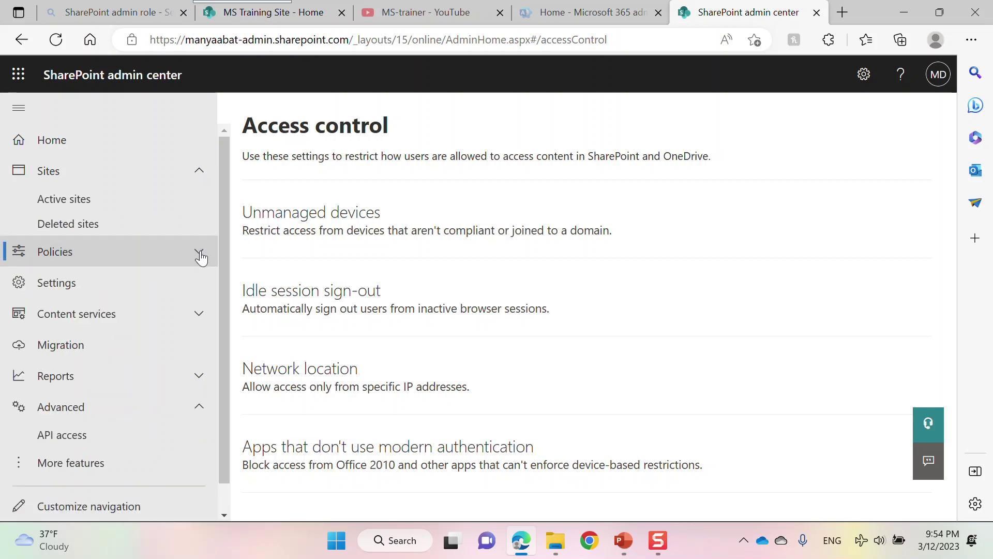
Set the SharePoint site storage limits to Manual in the admin settings and save the change.
click(75, 293)
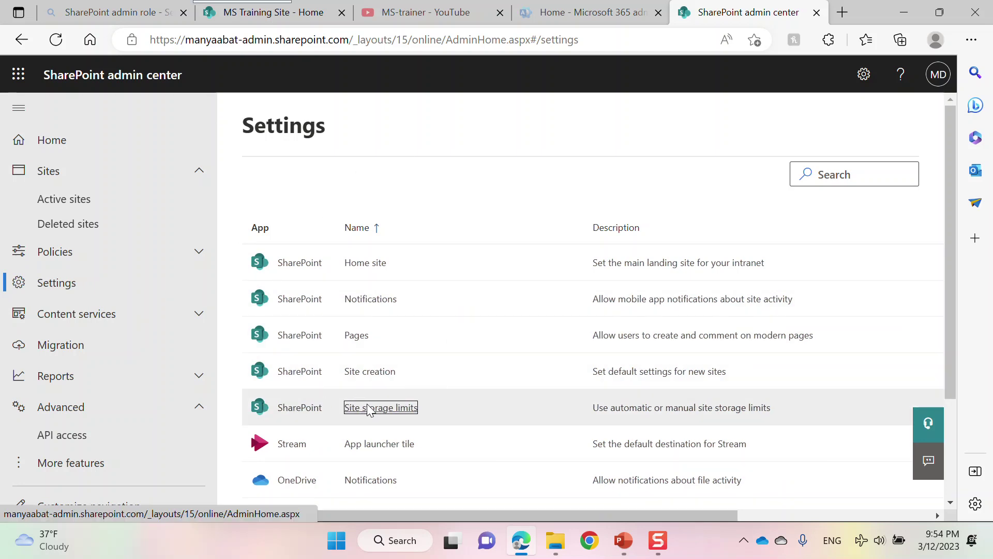
click(368, 409)
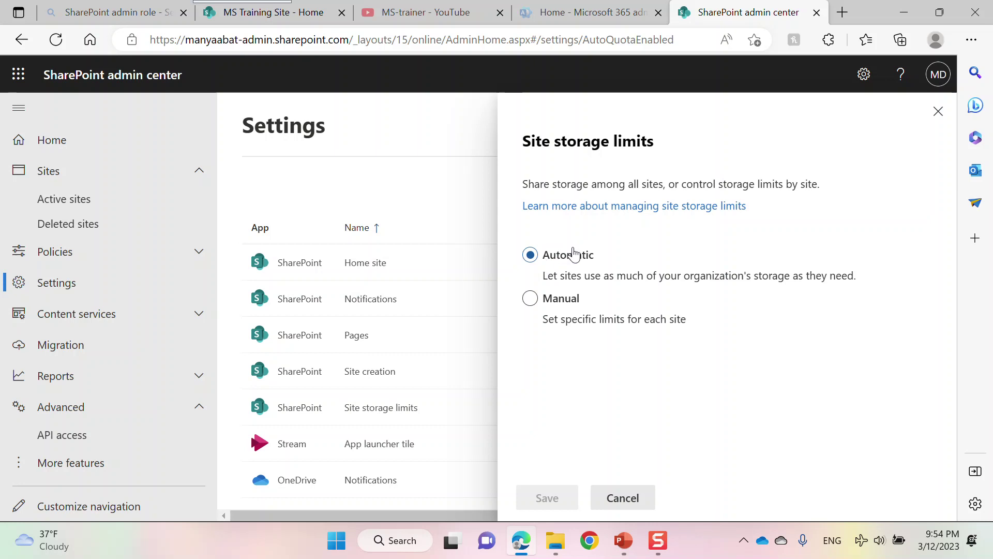
click(530, 299)
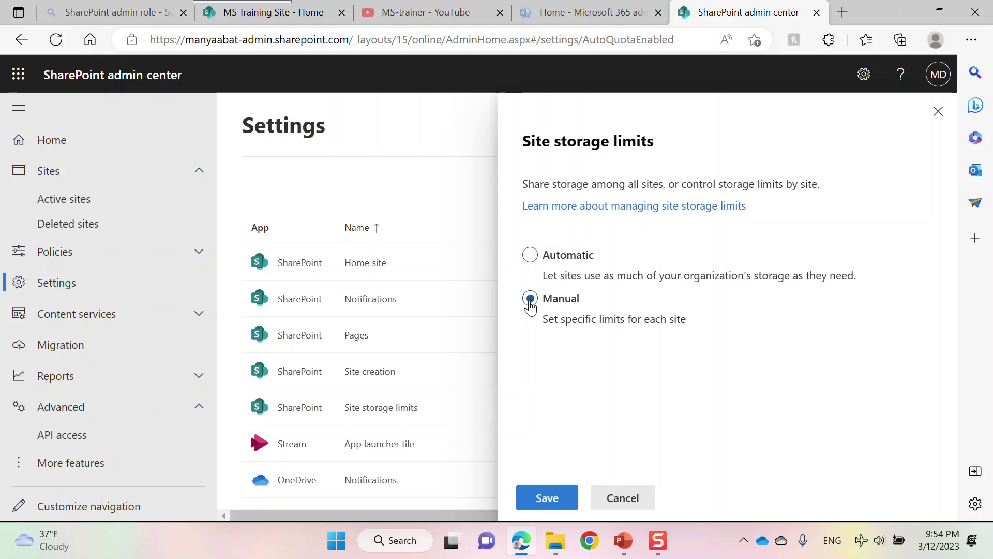
click(543, 497)
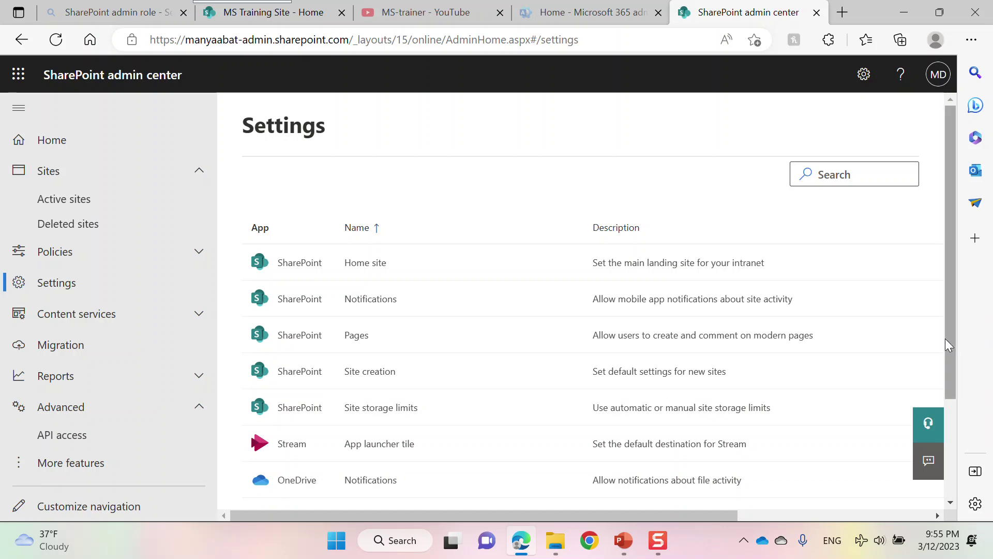
Open the term store and view the ManyOrganization Group's Department term set with its terms.
drag(946, 340, 914, 455)
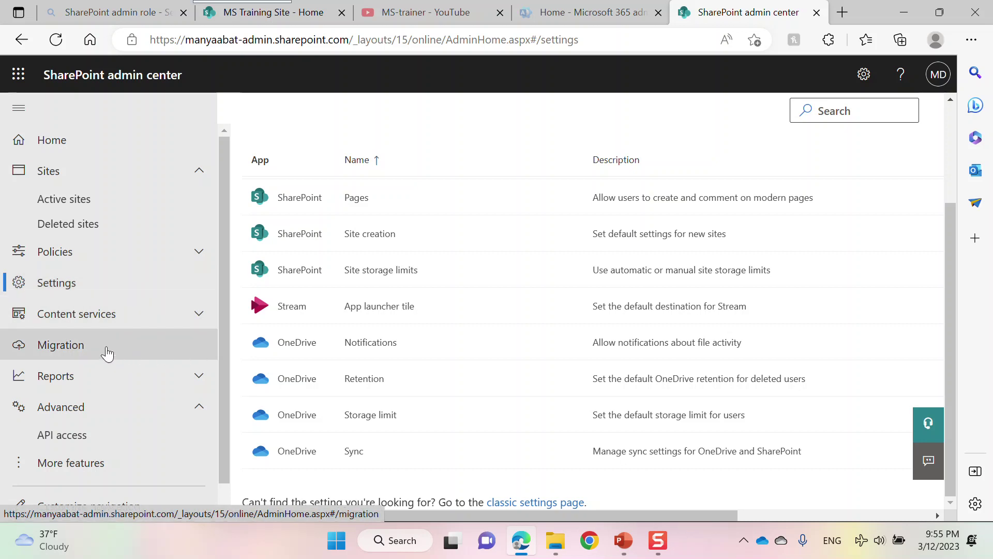
click(201, 314)
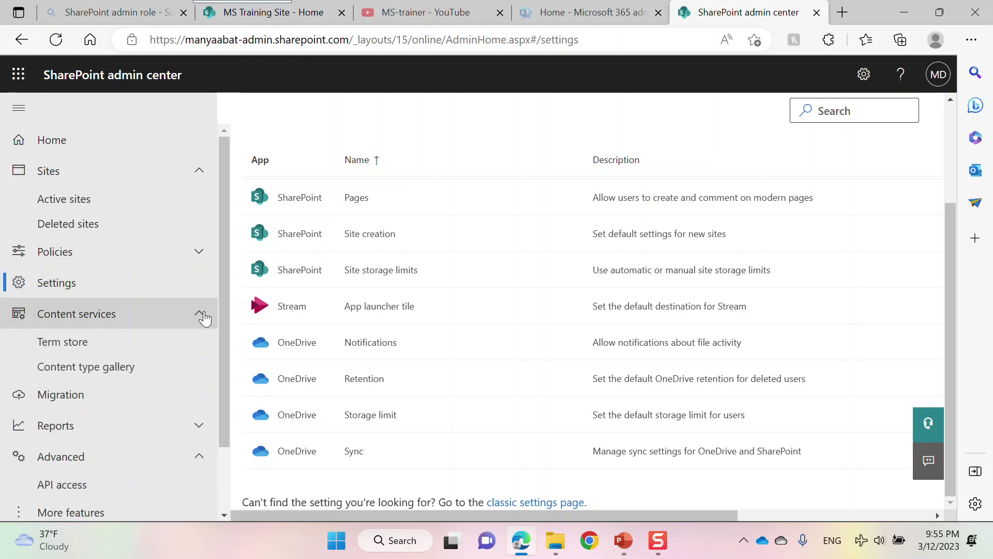
click(75, 339)
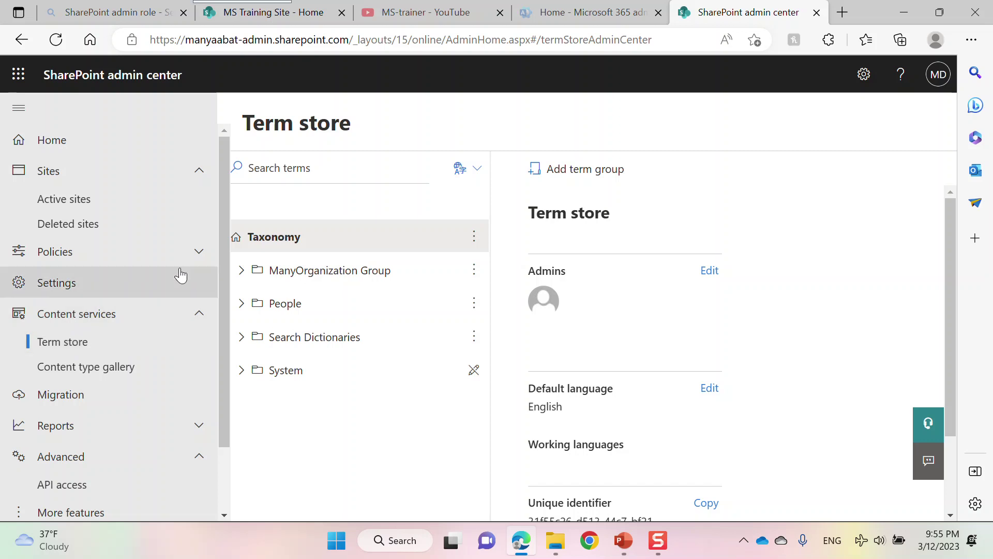
click(241, 276)
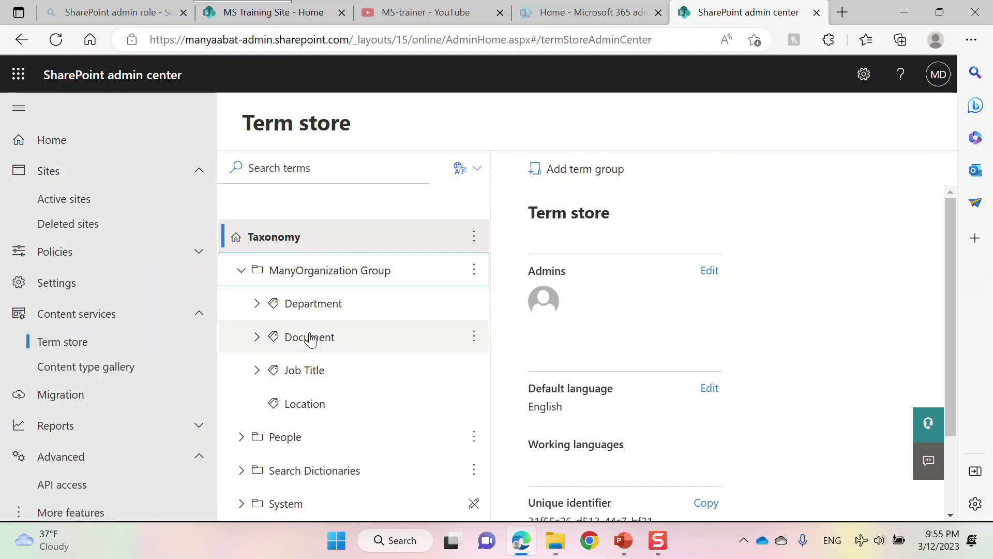
click(256, 304)
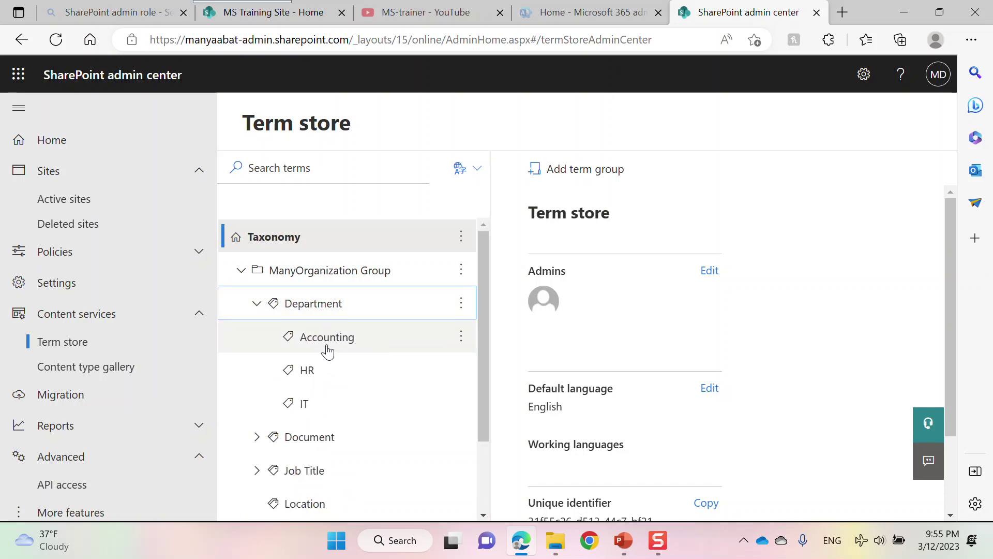
click(264, 309)
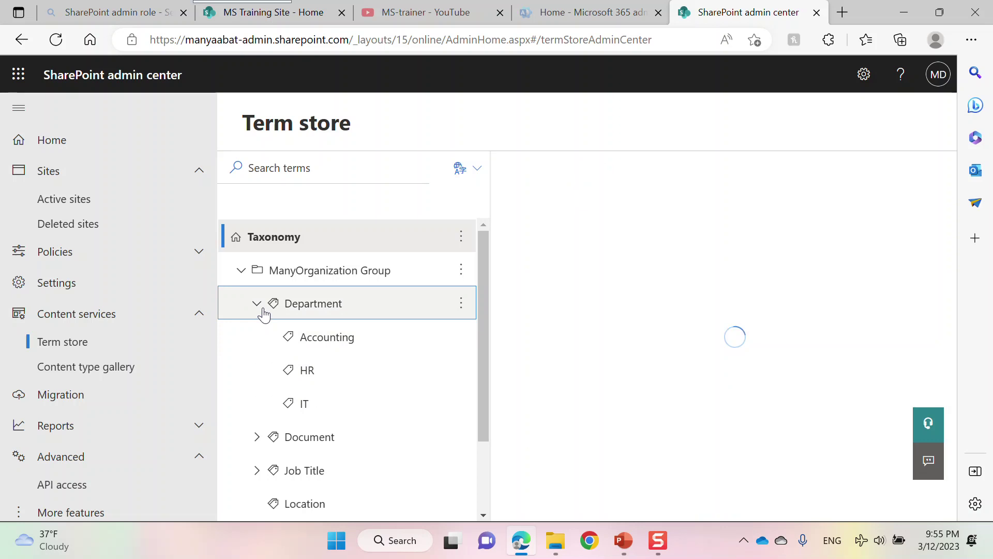
Expand the Document term set and its DocumentType term, and finally collapse the ManyOrganization Group.
click(255, 437)
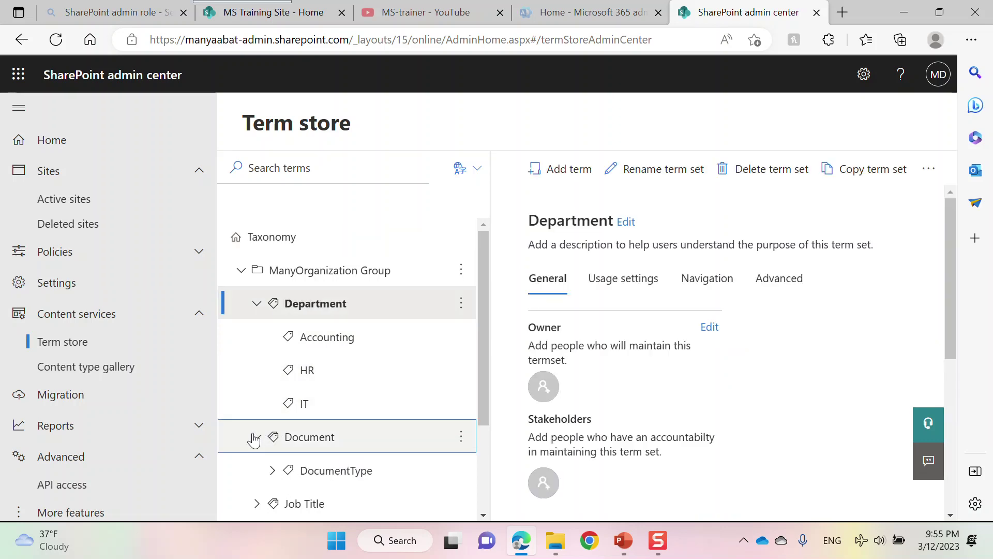
click(269, 472)
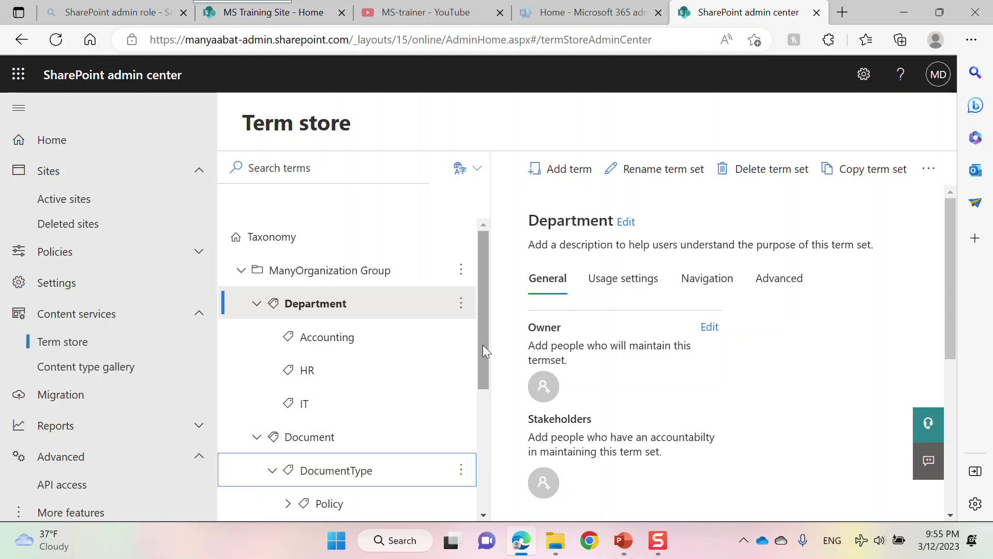
drag(482, 345, 483, 256)
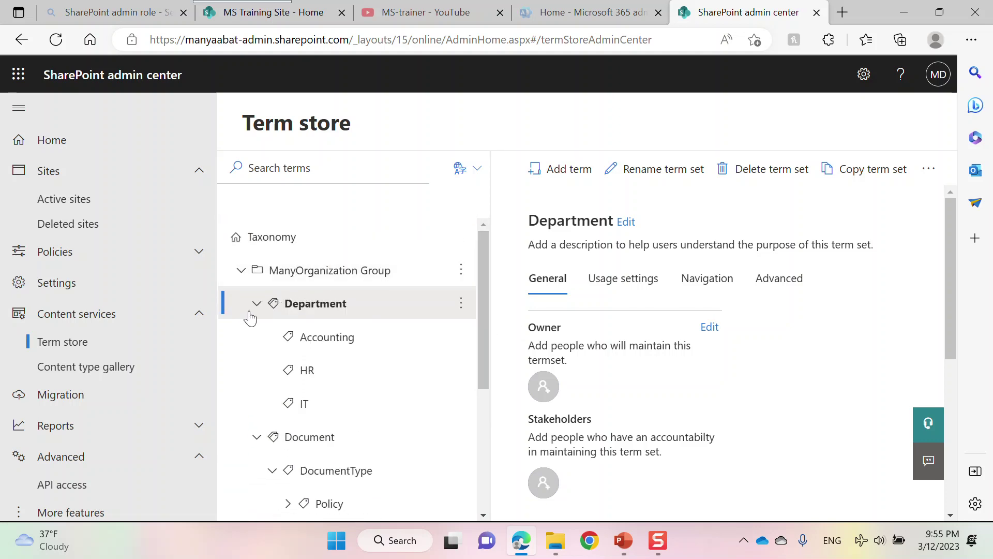
click(241, 271)
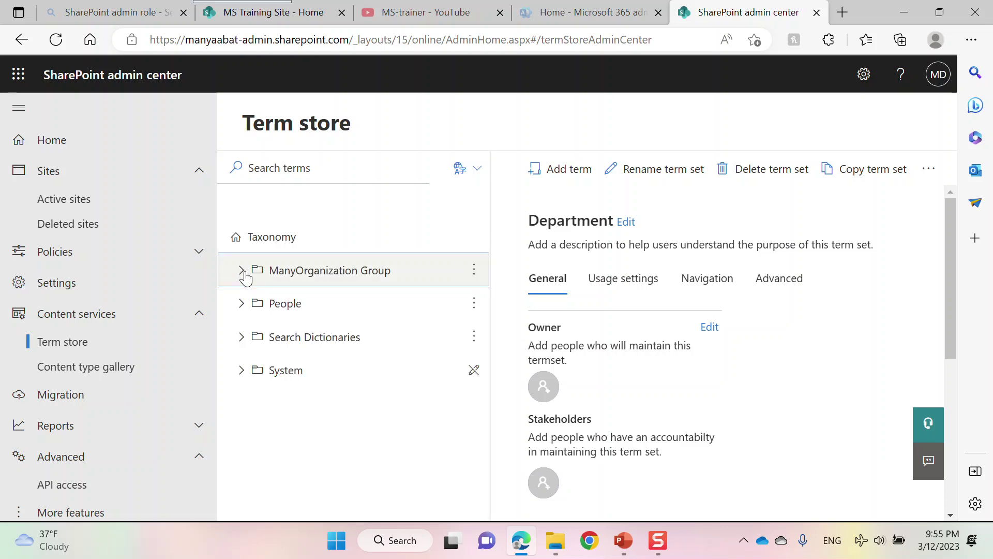
Open the content type gallery, view the form for creating a content type, and close it without creating one.
click(110, 374)
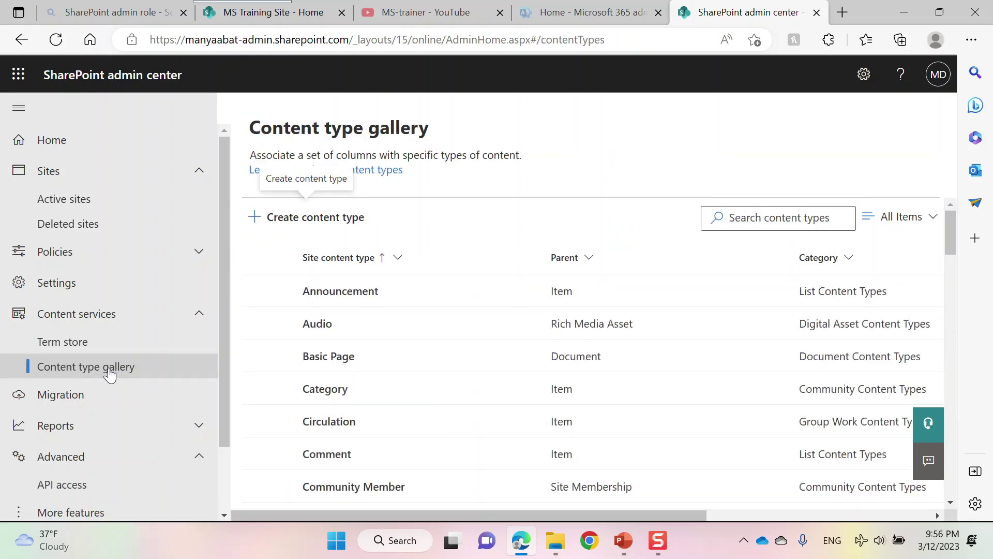
click(286, 223)
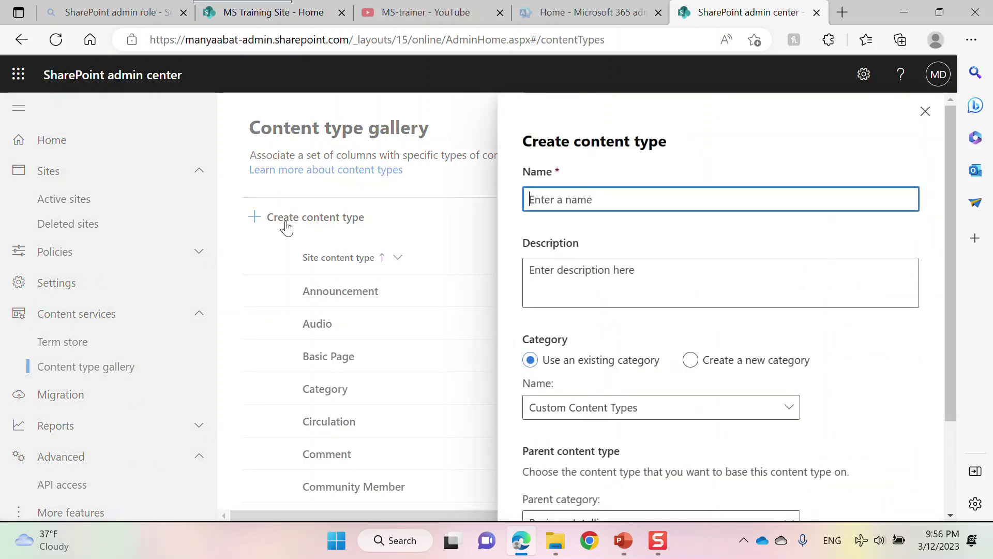
click(931, 118)
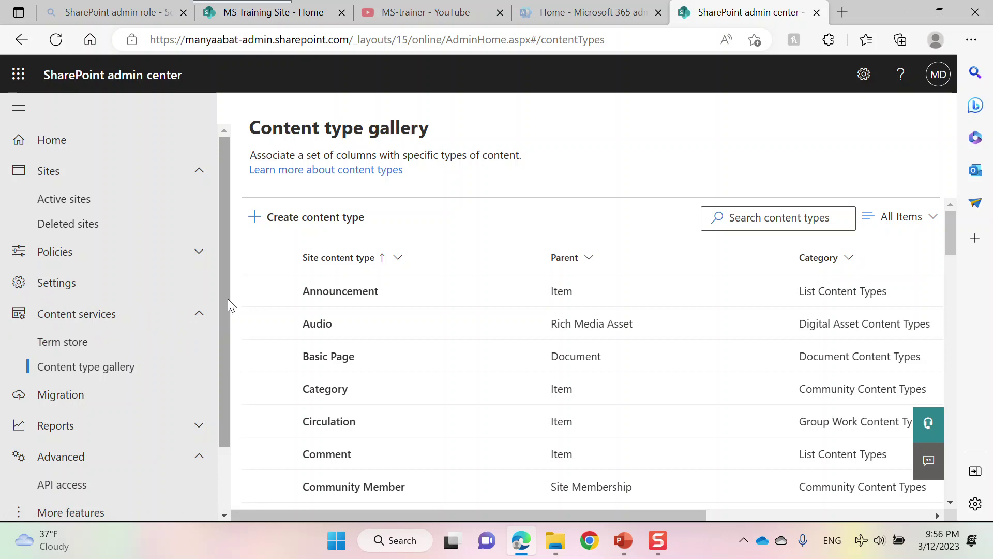
Open the More features page and look through the classic SharePoint admin features down to BCS and Secure store.
drag(228, 299, 228, 370)
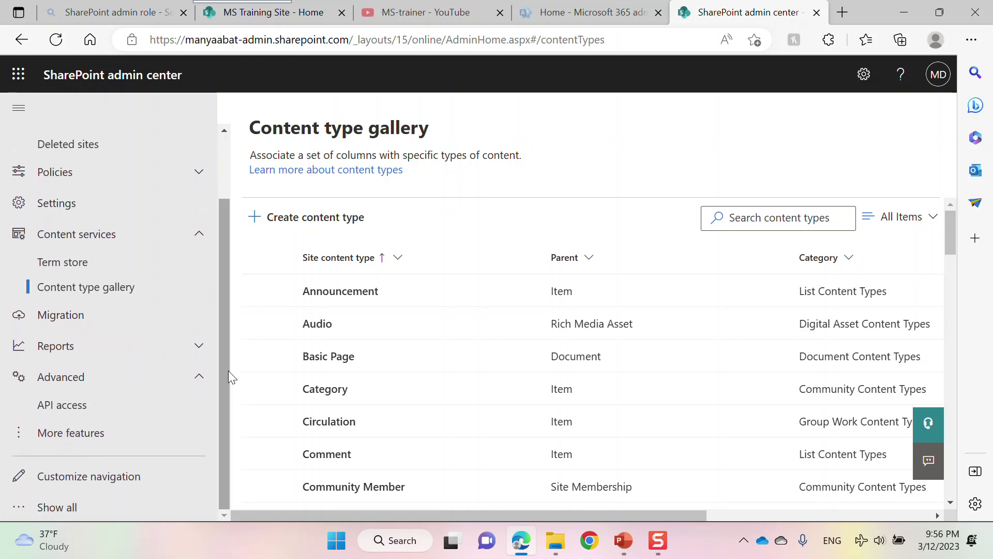
click(94, 433)
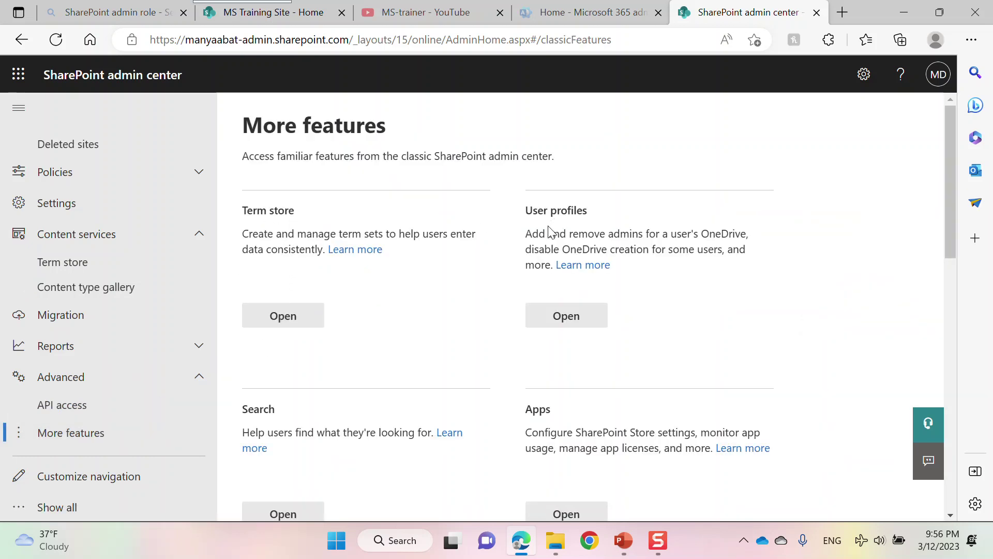
drag(950, 190, 947, 305)
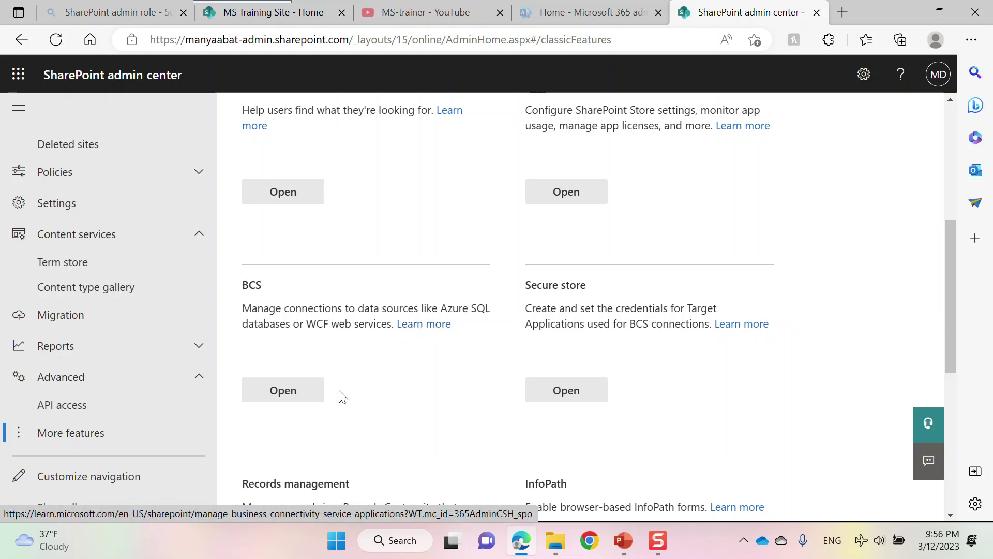
Look through the remaining classic features from BCS to Hybrid picker and return to the start of the More features page.
double_click(255, 284)
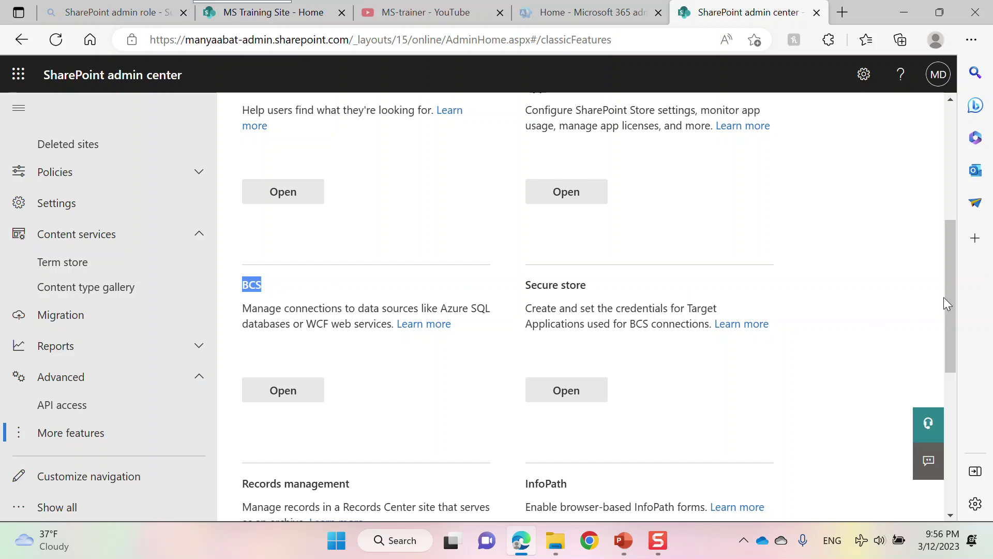
drag(951, 264, 947, 324)
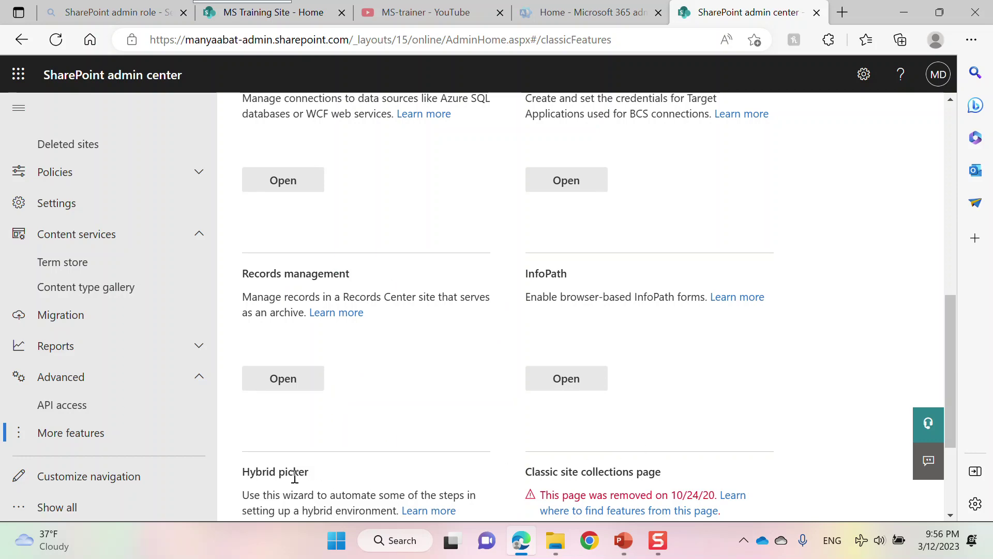
drag(950, 307, 949, 78)
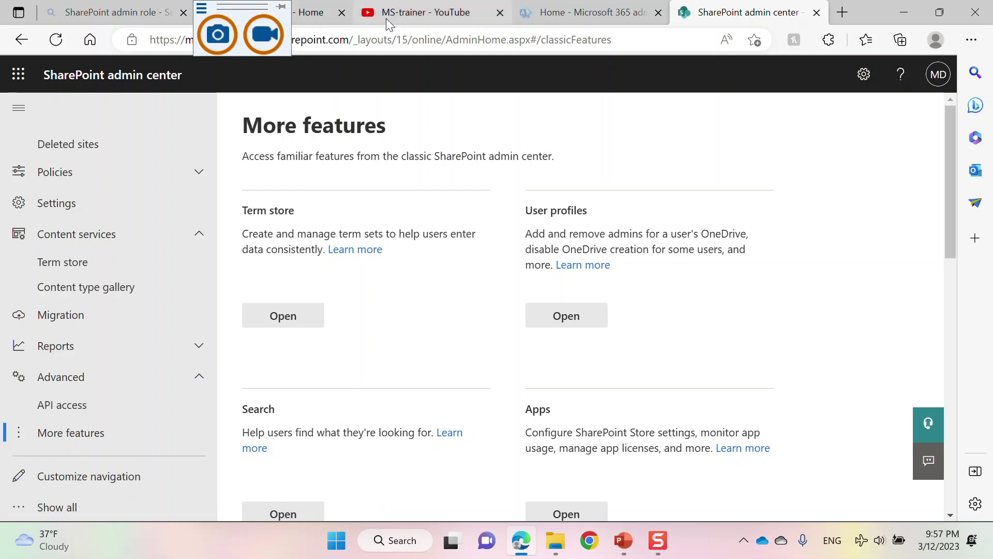
Switch to the MS Training Site and open its Site Settings page from the site contents.
click(274, 16)
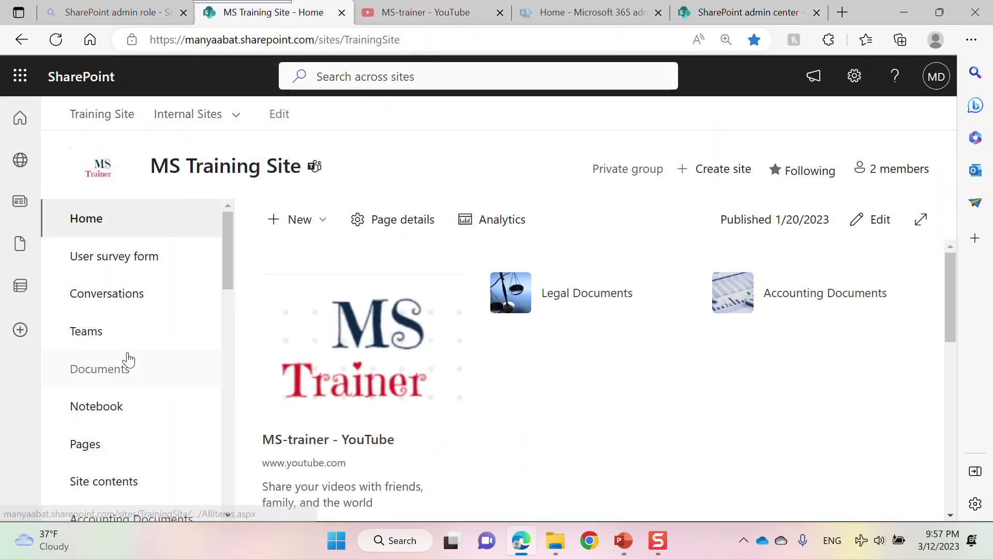
click(92, 487)
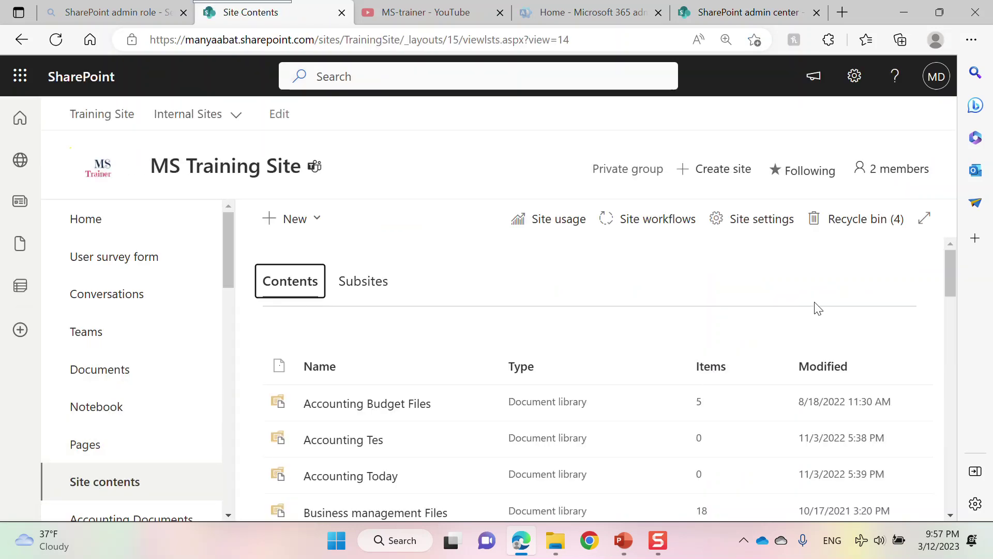
click(749, 217)
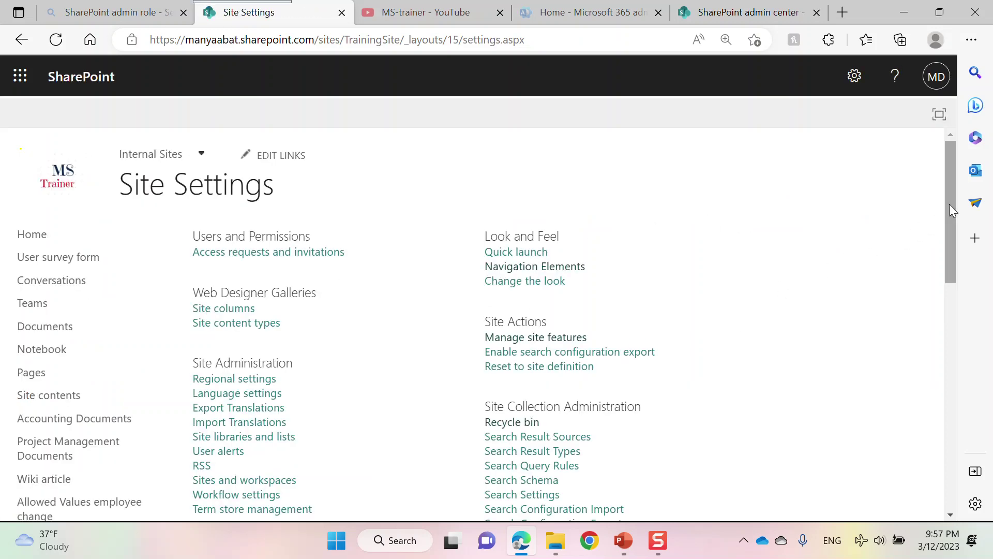
Open the Site collection features under Site Collection Administration and look through the features that can be activated.
drag(949, 204, 943, 277)
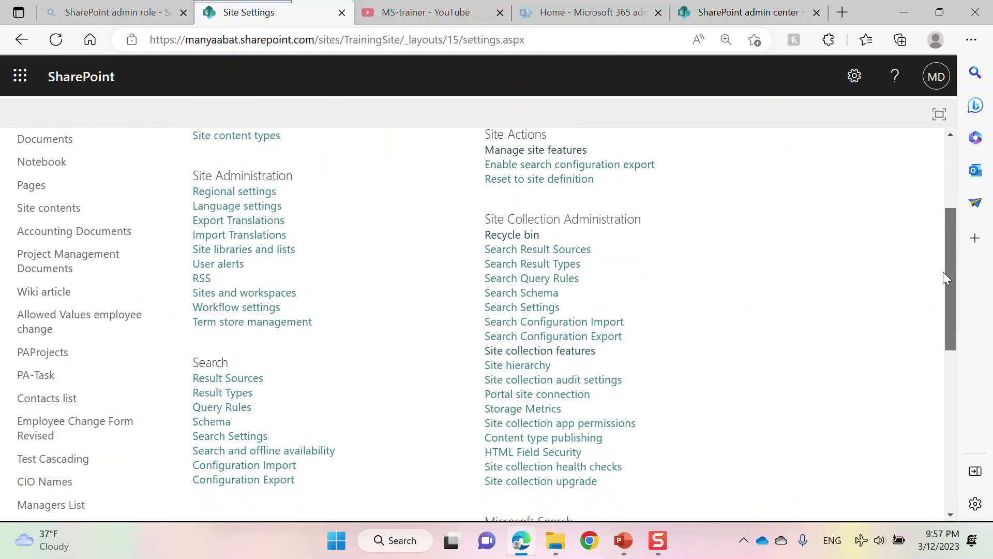
click(497, 352)
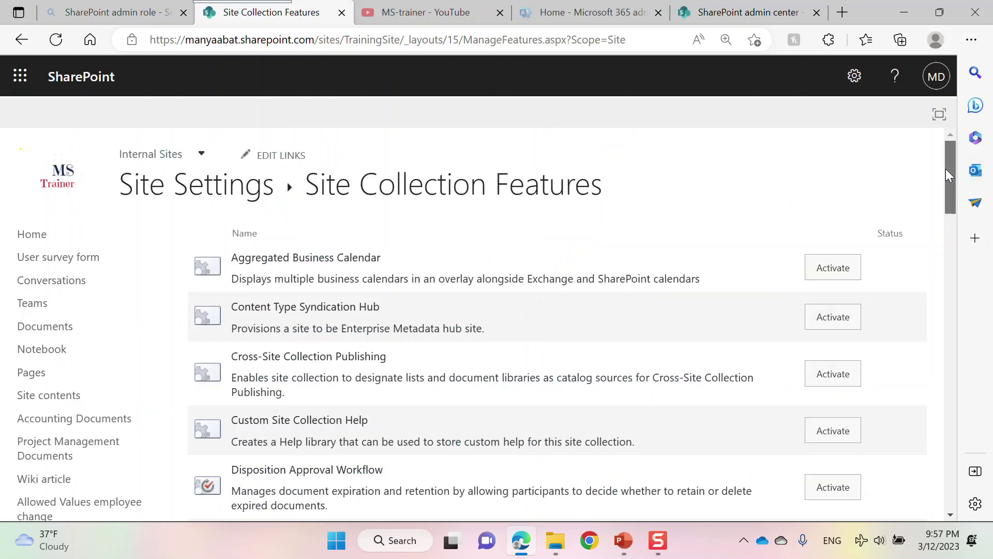
drag(945, 169, 946, 248)
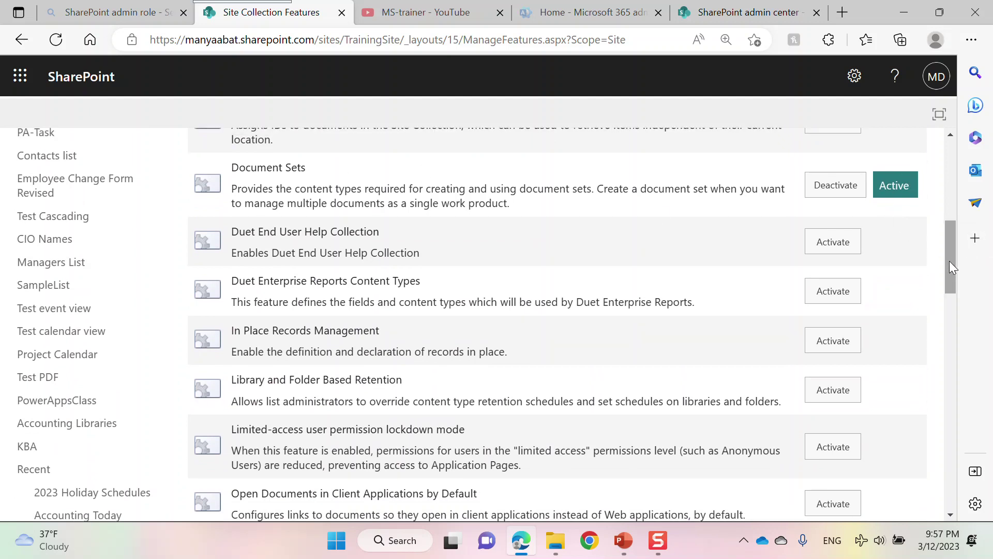
drag(949, 261, 942, 138)
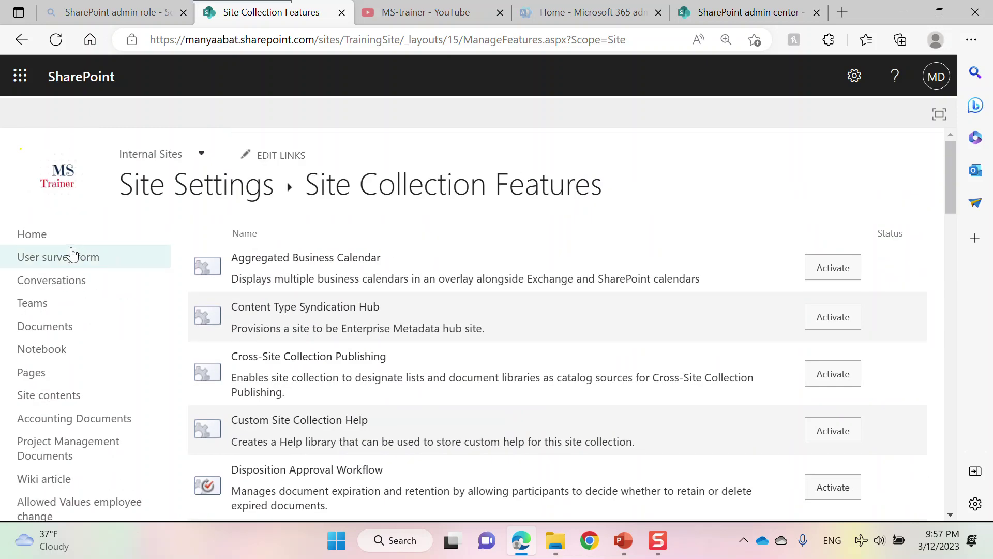
Return to the MS Training Site's home page and switch to the PowerPoint presentation on SharePoint administrator roles.
click(49, 242)
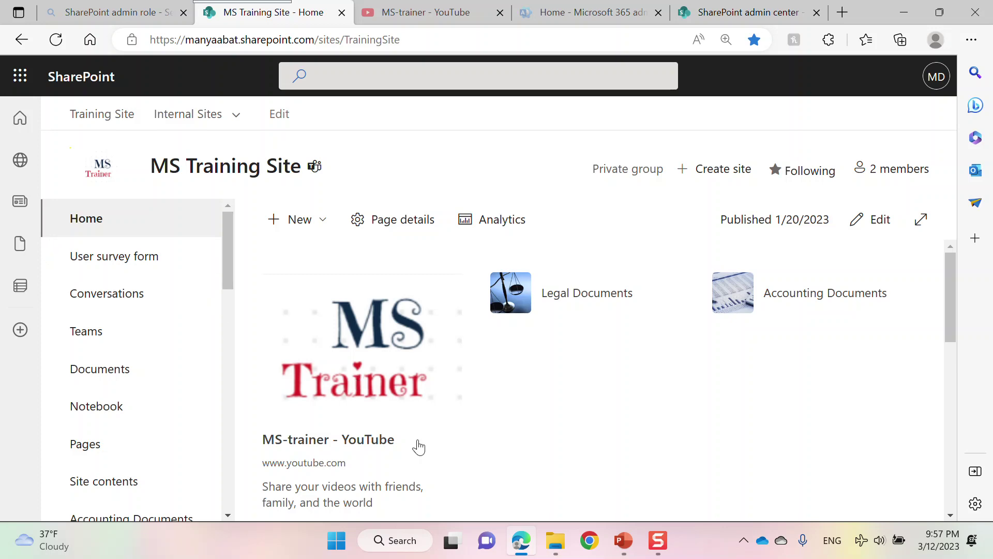
click(633, 542)
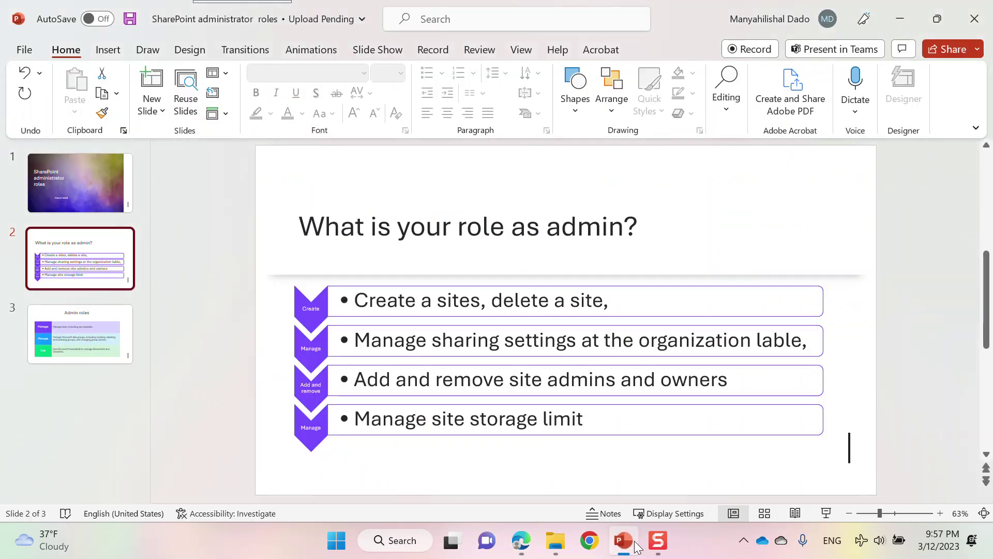